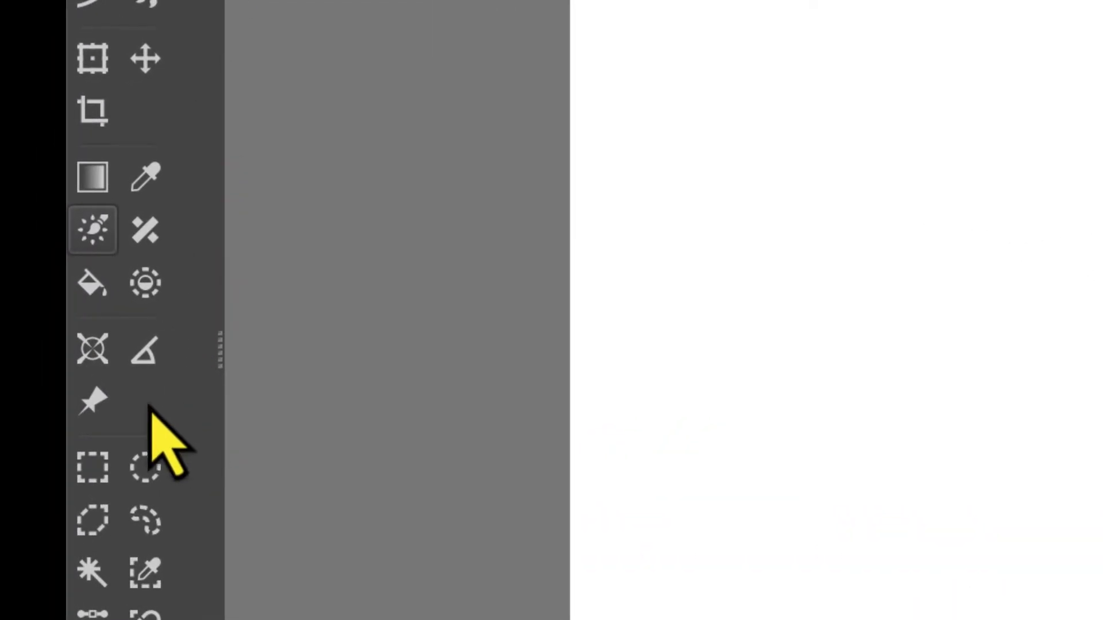
Load DSC_0617.JPG from disk with the Reference Images tool and delete it from the canvas again.
left_click(95, 402)
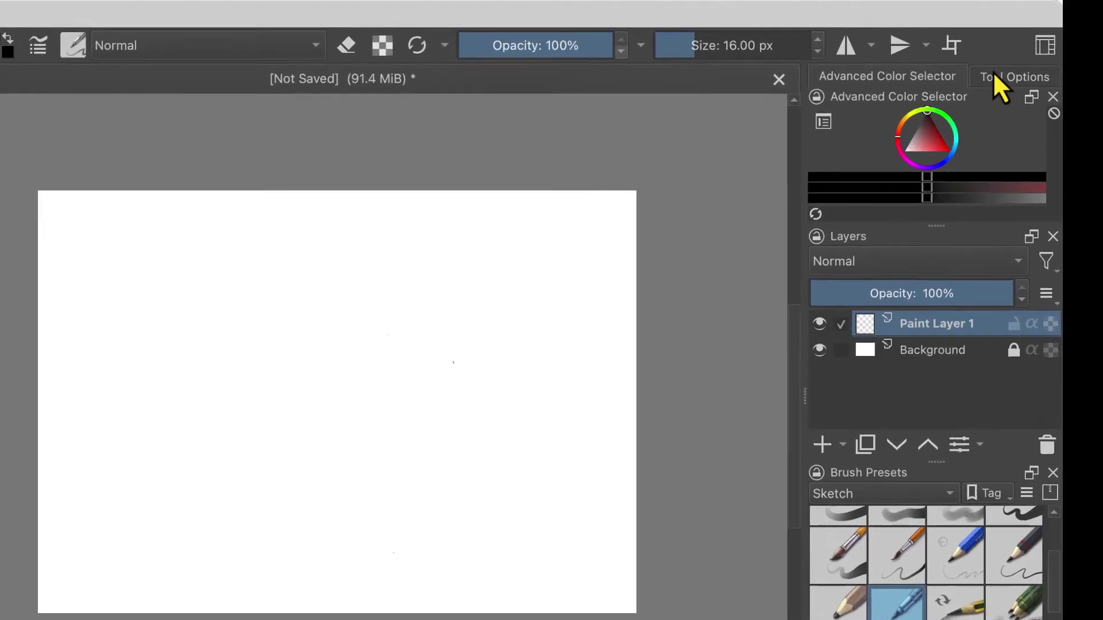
left_click(979, 91)
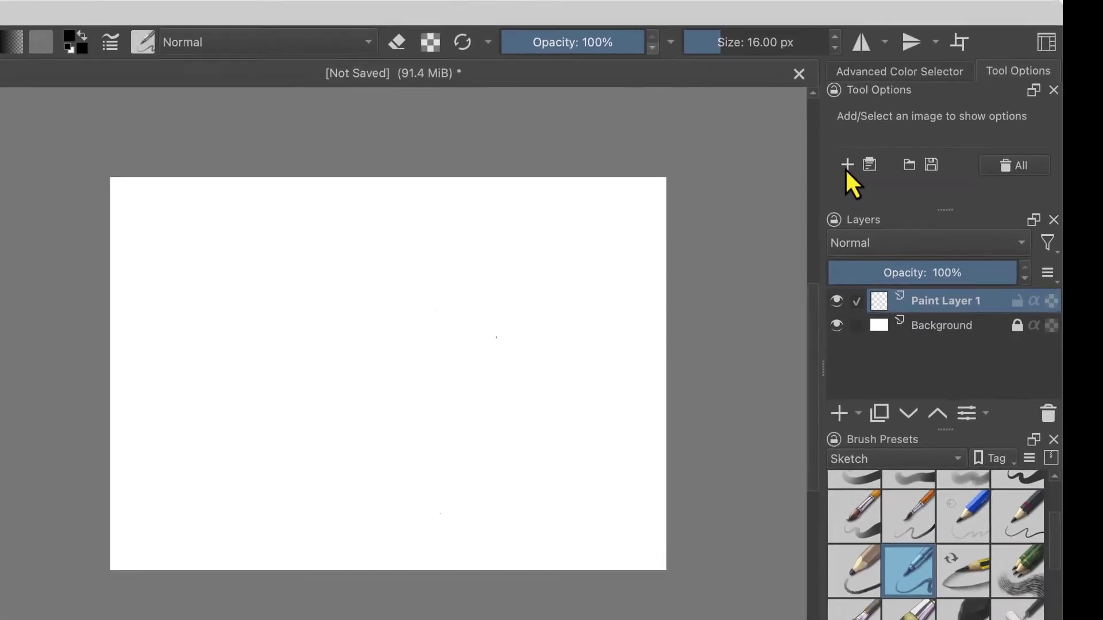
left_click(666, 310)
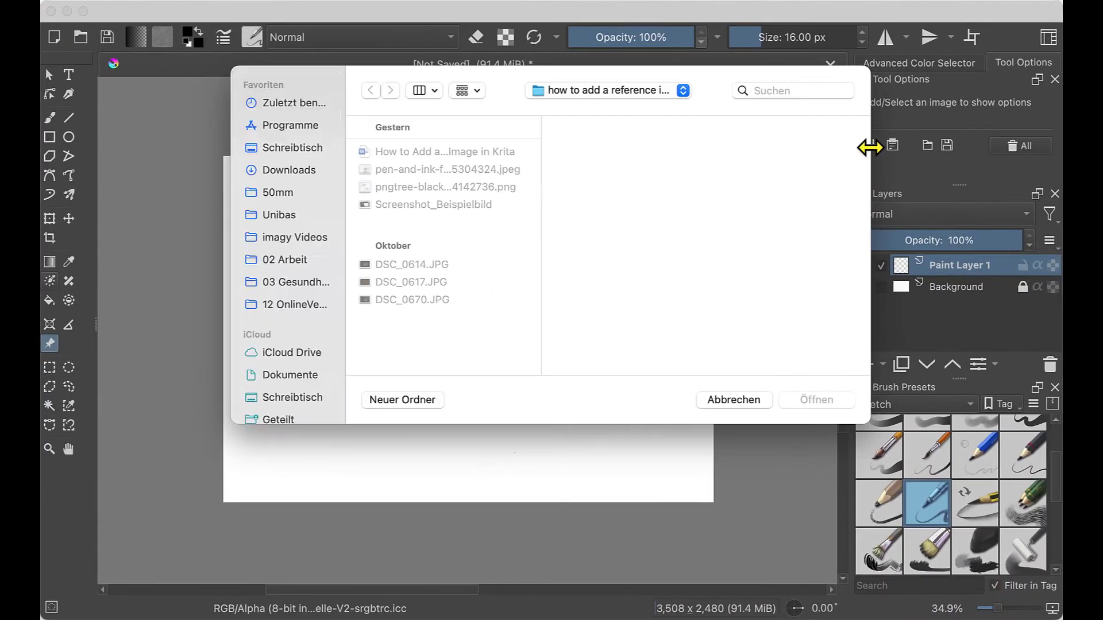
left_click(444, 284)
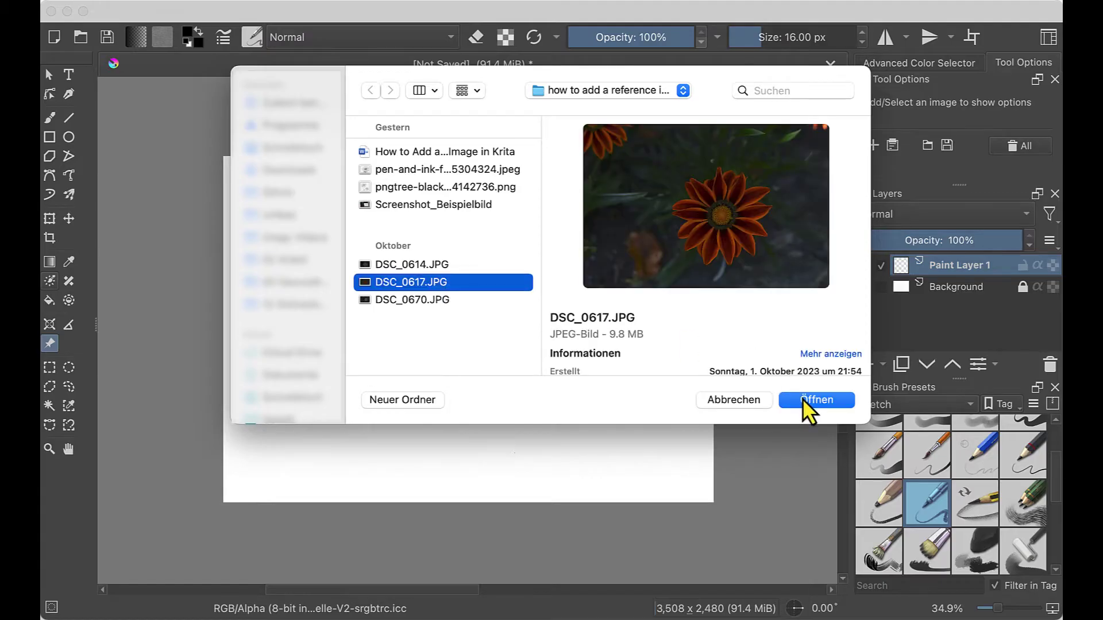
left_click(802, 399)
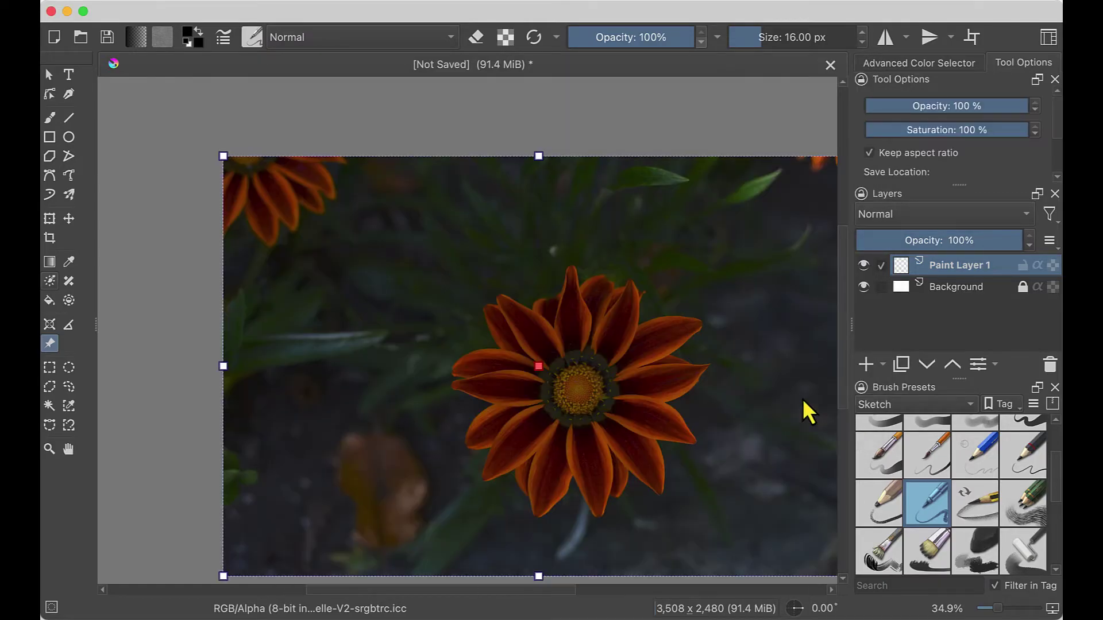
key("Delete")
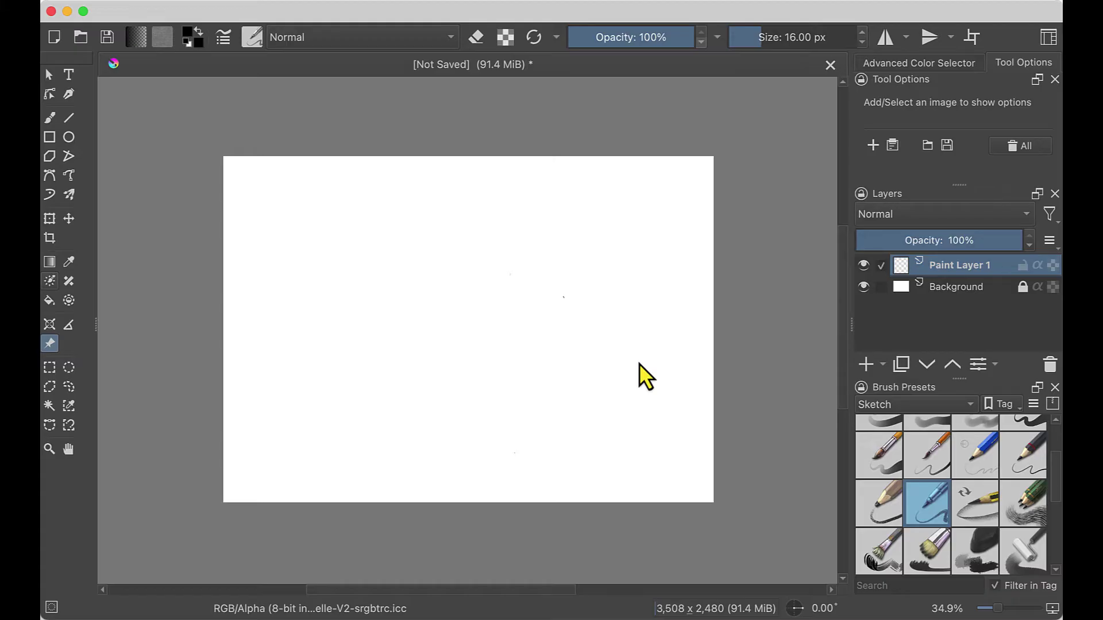
Switch to Finder, preview DSC_0617.JPG and insert it onto the Krita canvas as a reference image.
key("ctrl+Up")
left_click(211, 342)
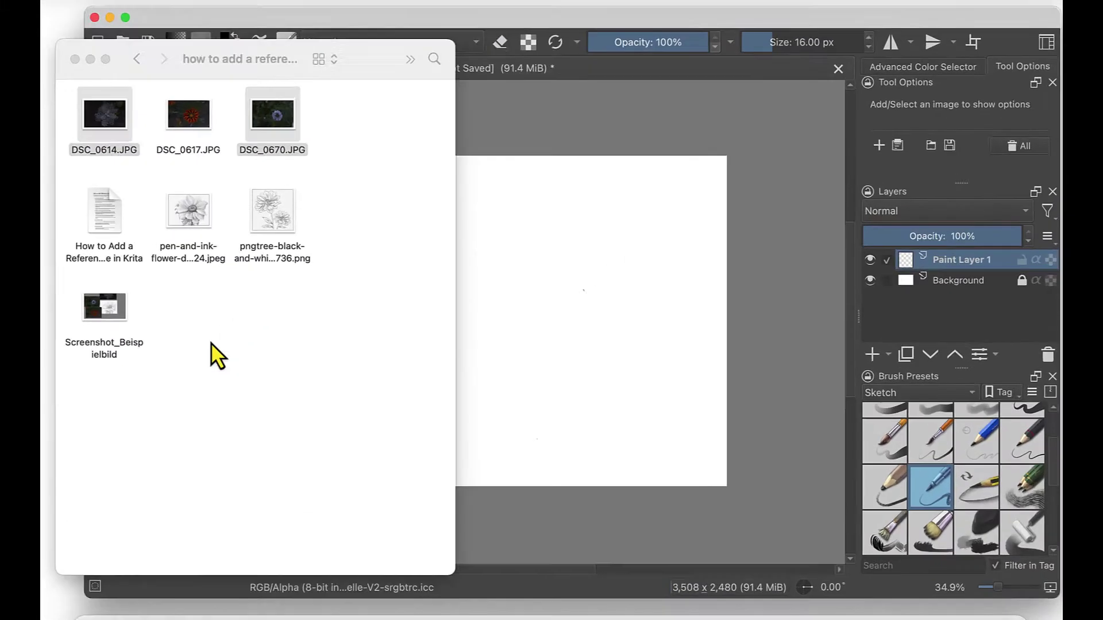
left_click(210, 96)
key("space")
key("space")
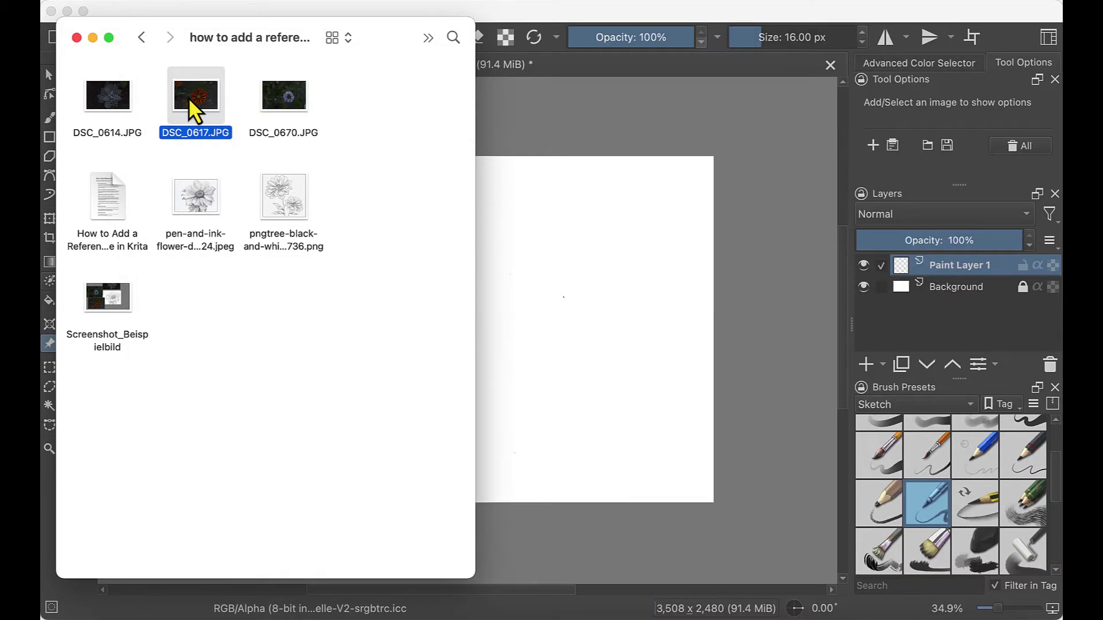
left_click_drag(190, 101, 577, 148)
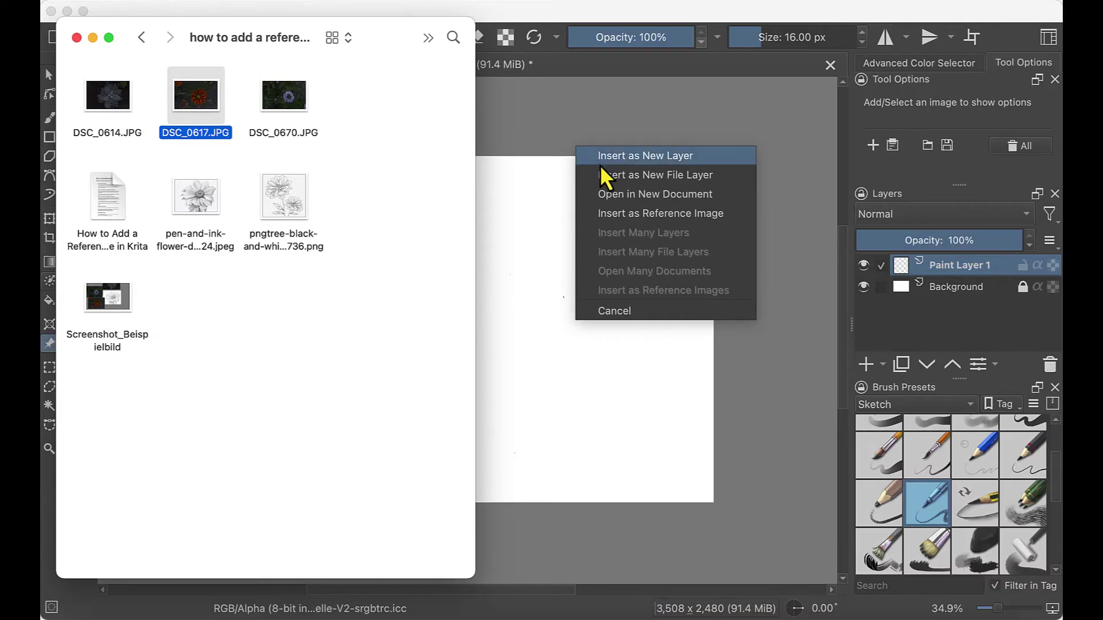
left_click(621, 213)
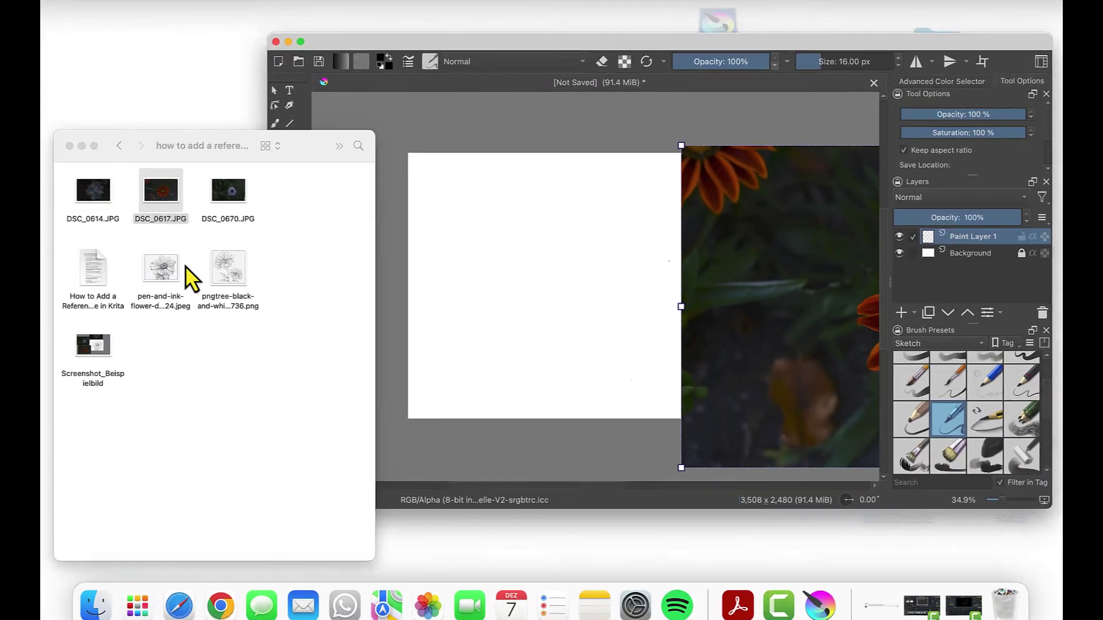
Insert DSC_0614.JPG and DSC_0670.JPG together from the Finder folder as reference images.
left_click(284, 98)
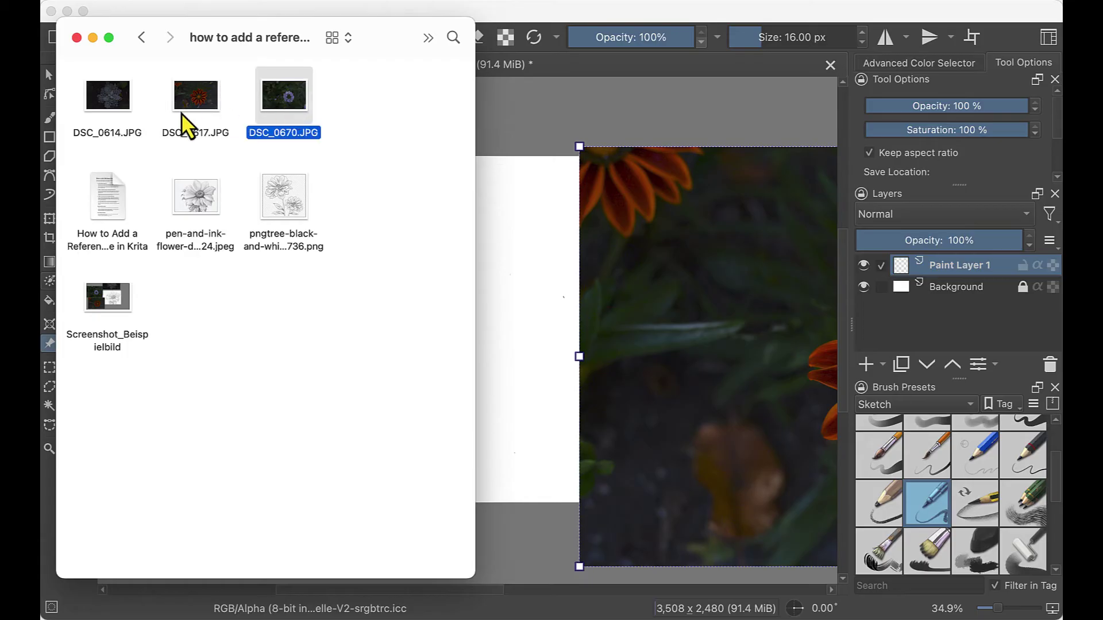
left_click(122, 105, "super")
left_click_drag(120, 109, 574, 234)
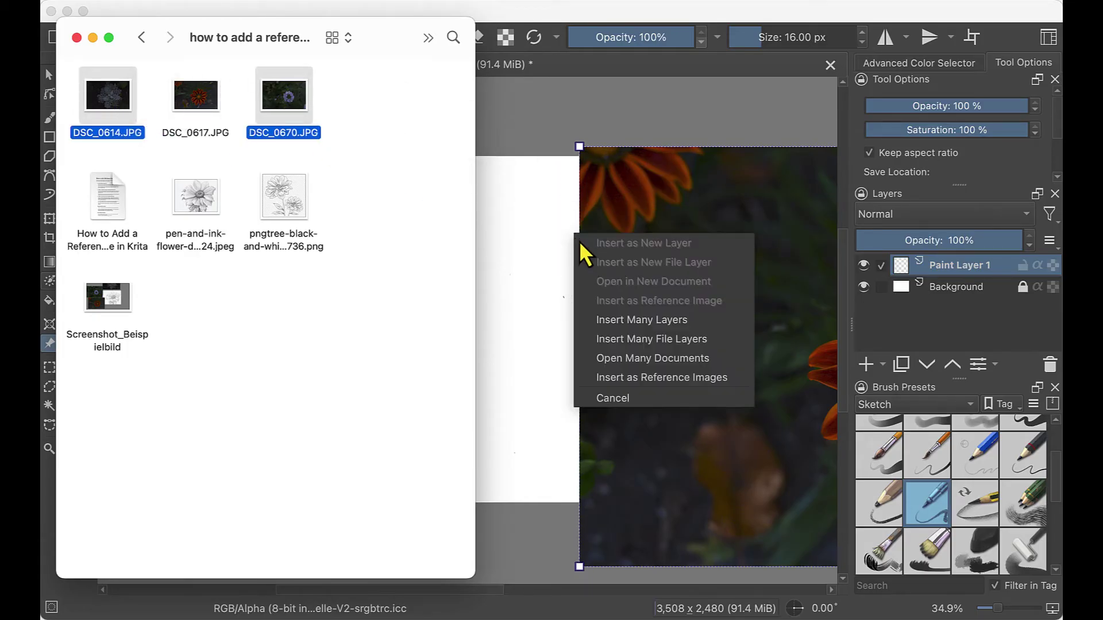
left_click(643, 378)
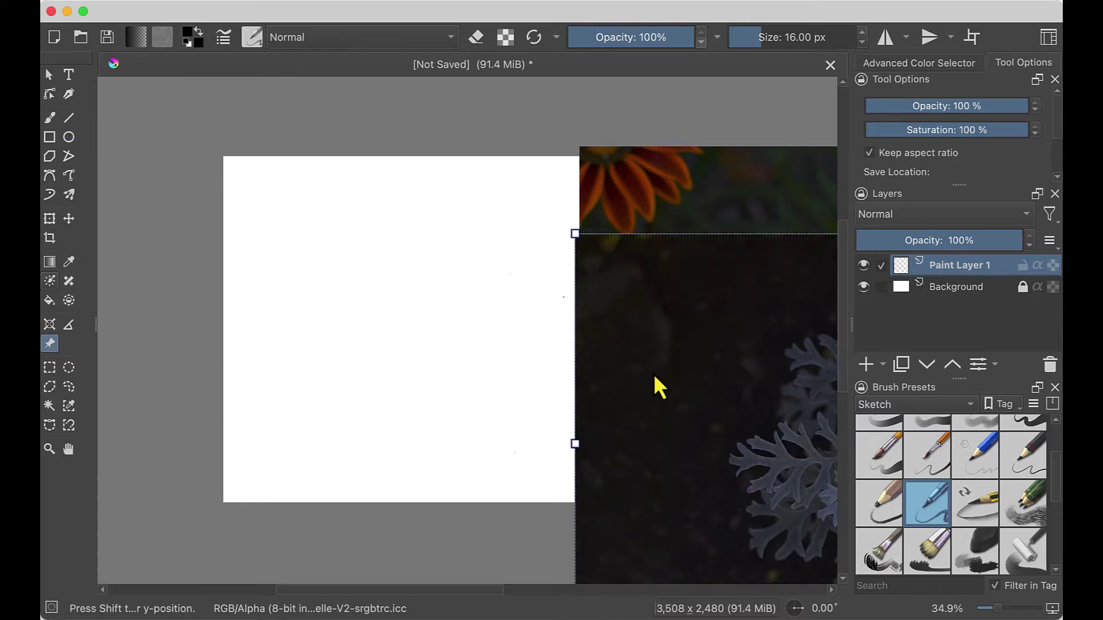
Move the purple flower reference image over the canvas's left edge and scale it down proportionally.
left_click_drag(653, 373, 313, 338)
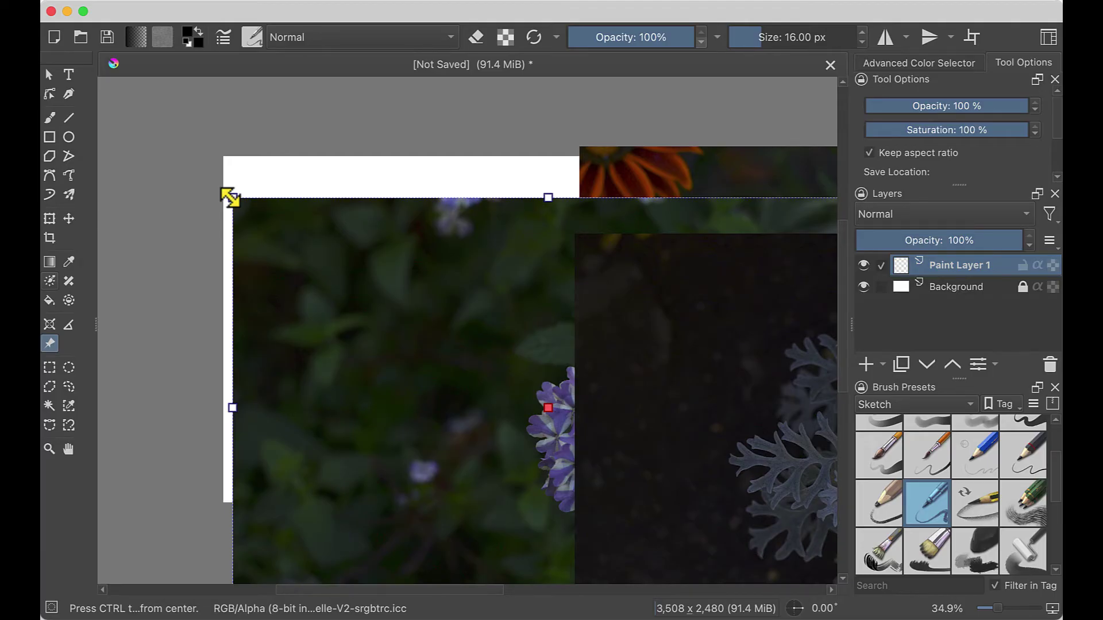
left_click_drag(229, 197, 150, 239)
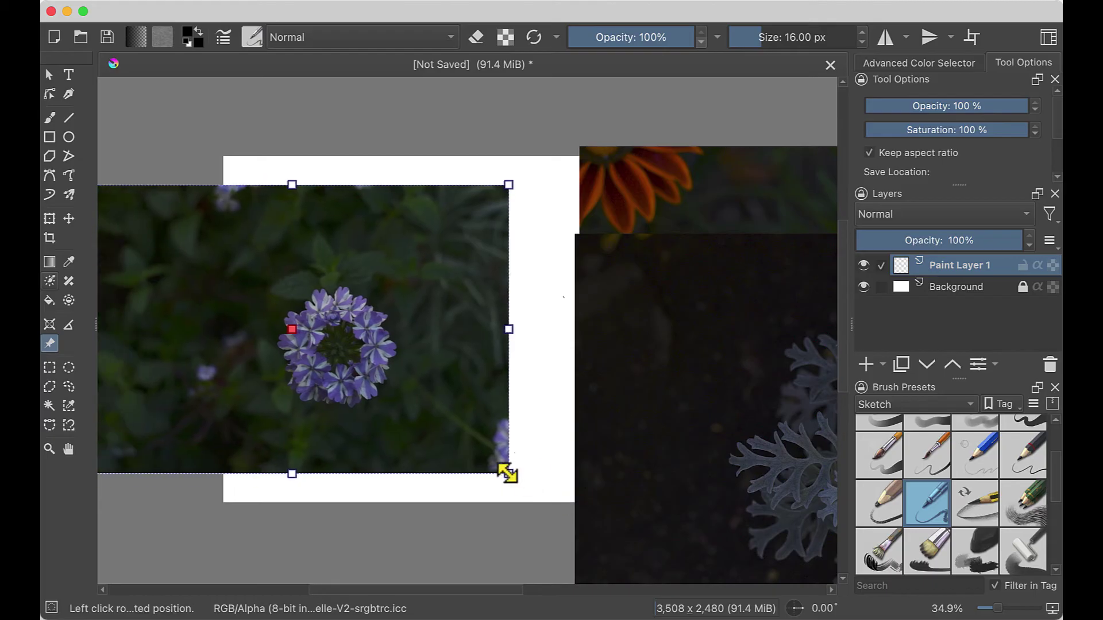
left_click_drag(517, 472, 374, 380)
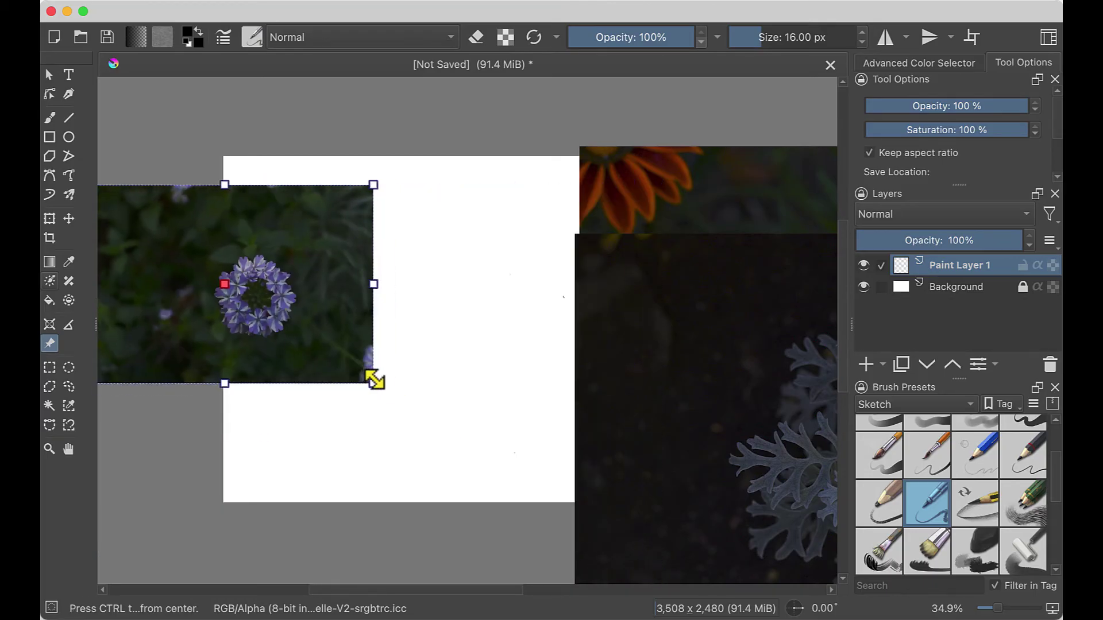
Scale down the silver-leaf plant reference image and place it below the purple flower image.
left_click_drag(695, 366, 407, 405)
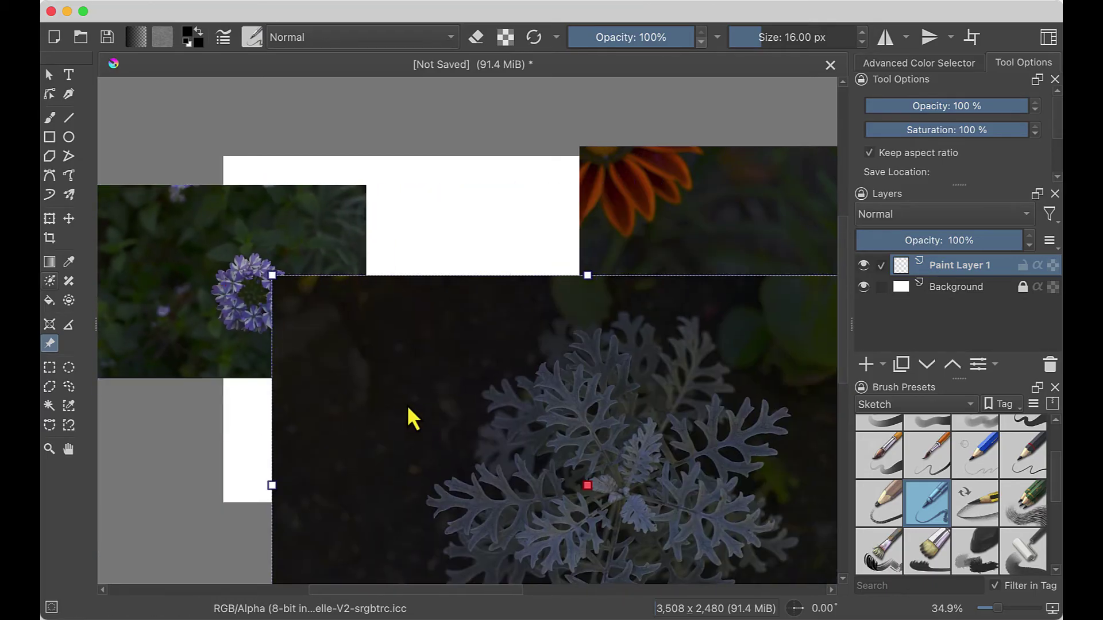
left_click_drag(273, 277, 437, 384)
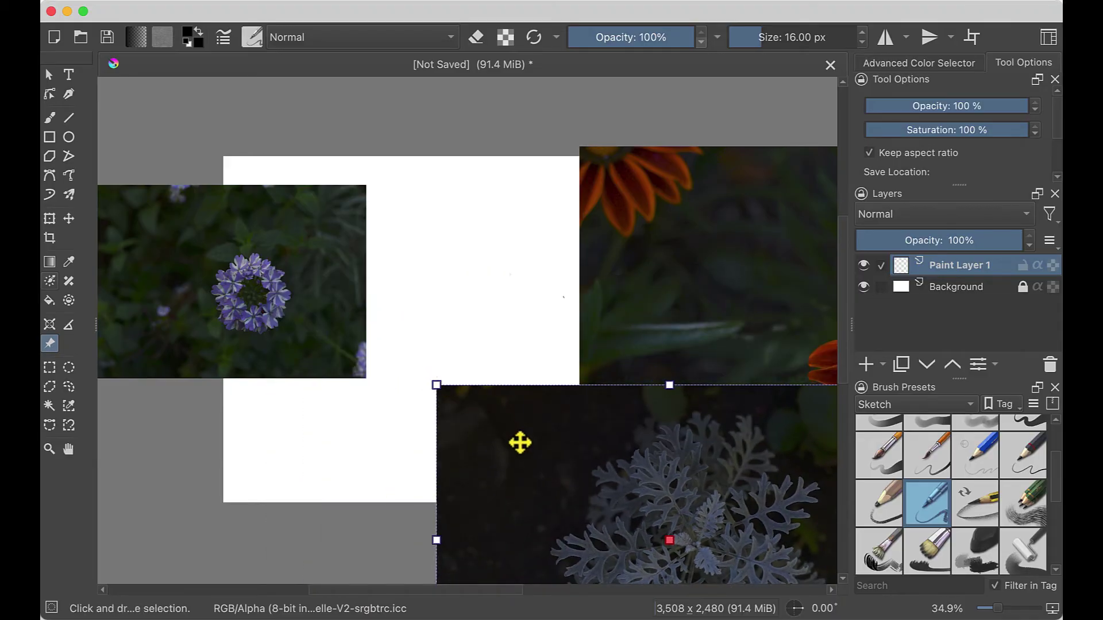
left_click_drag(519, 442, 117, 419)
Scale down the orange flower reference image and place it over the canvas's upper right, beside the purple flower image.
left_click_drag(666, 264, 438, 253)
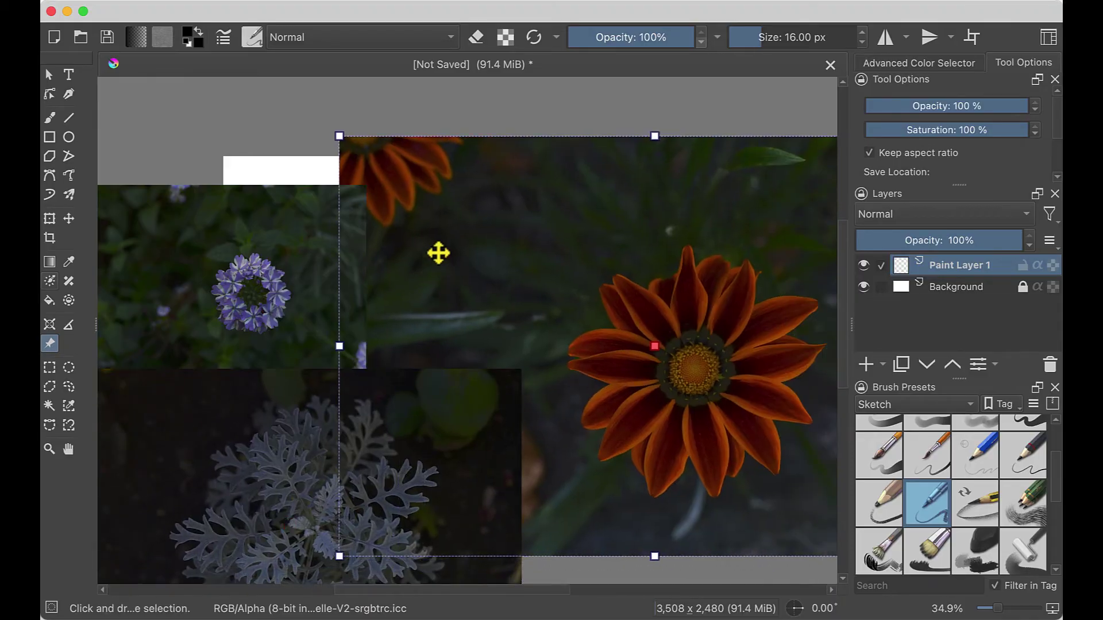
left_click_drag(342, 136, 598, 253)
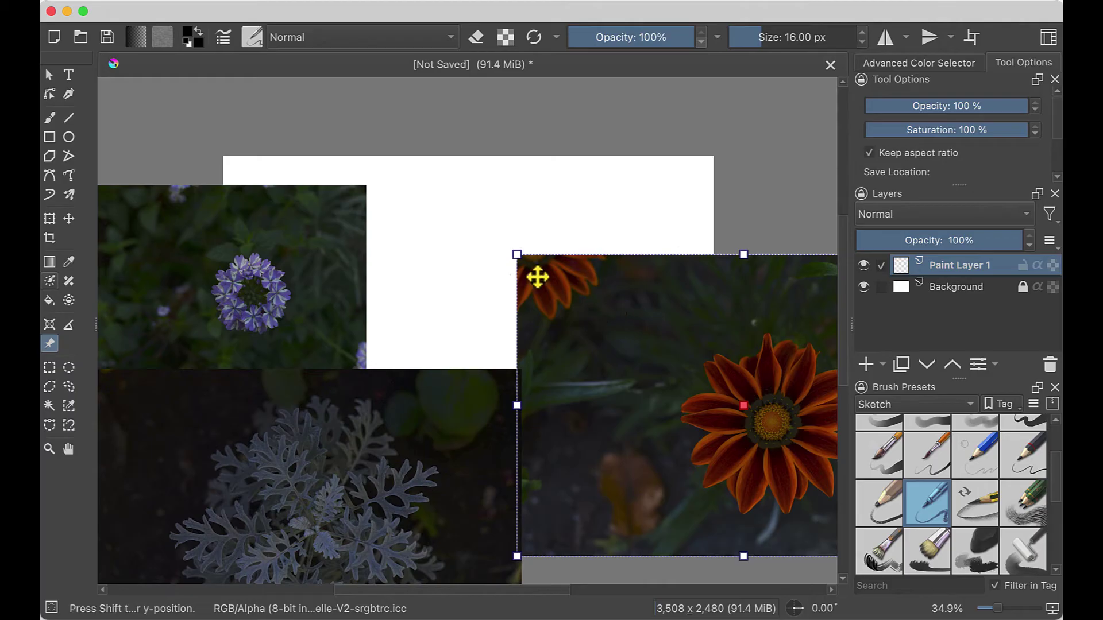
left_click_drag(537, 278, 363, 121)
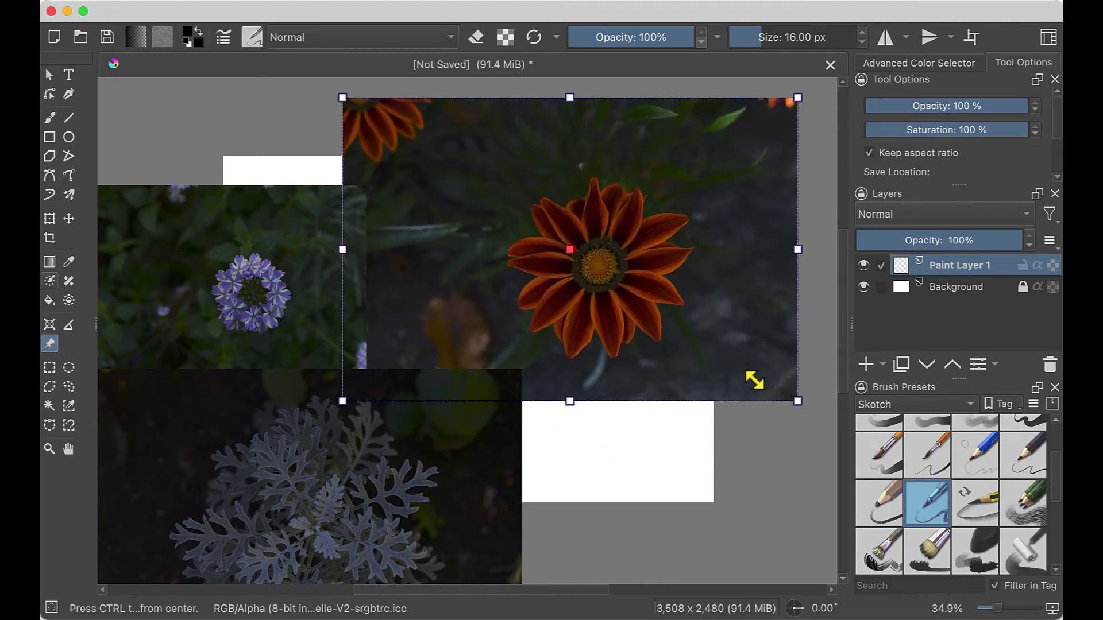
left_click_drag(754, 380, 691, 339)
left_click_drag(633, 270, 649, 298)
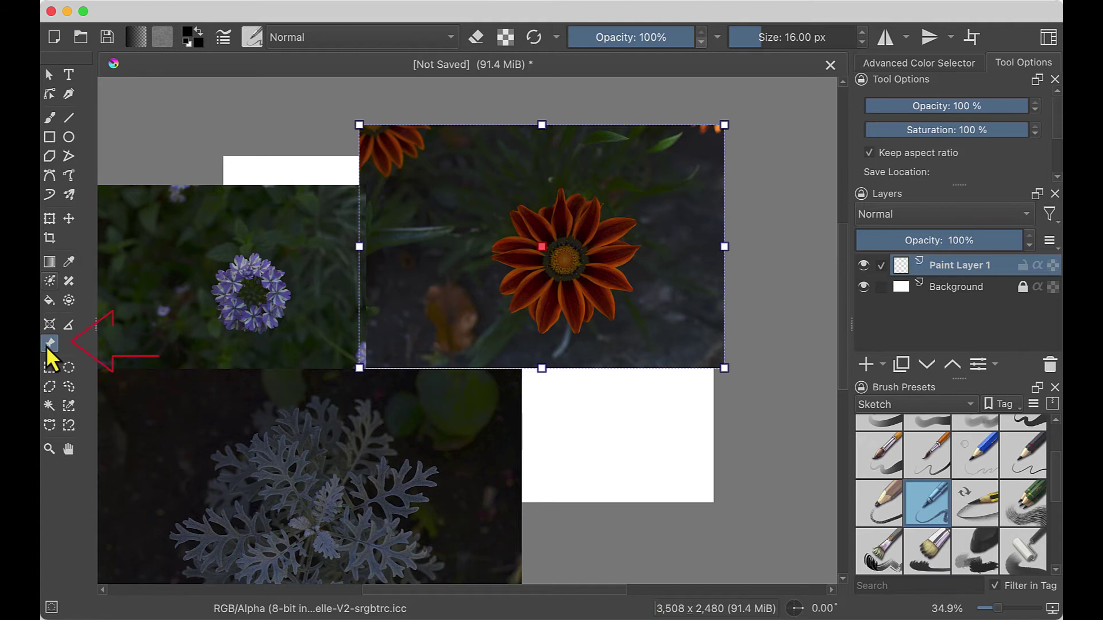
Lower the orange flower reference image's opacity to 56%.
left_click(50, 118)
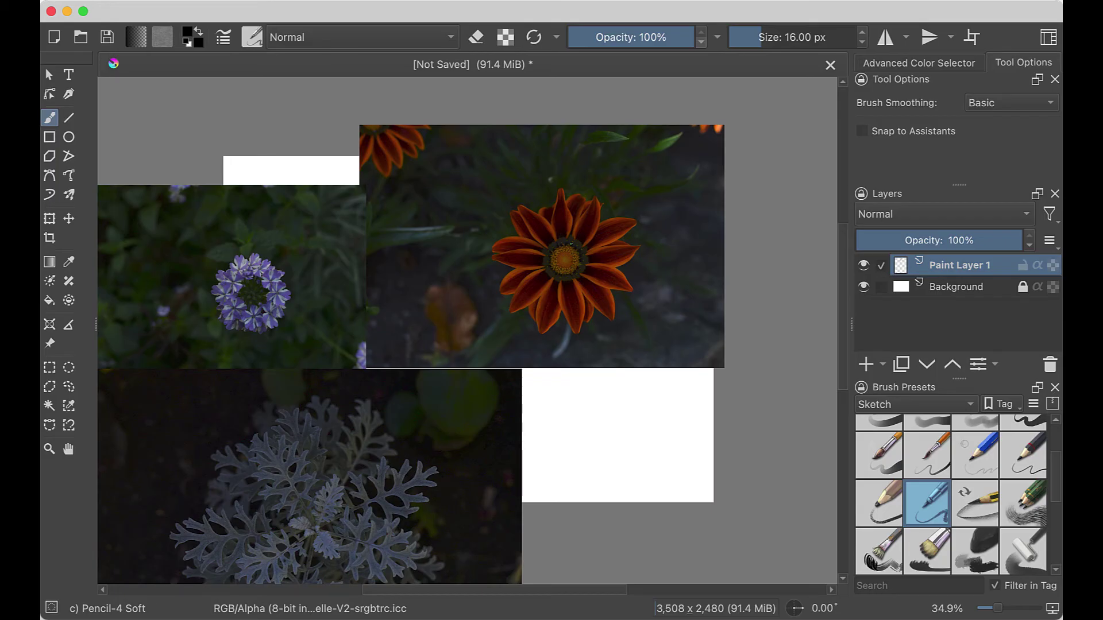
left_click(51, 345)
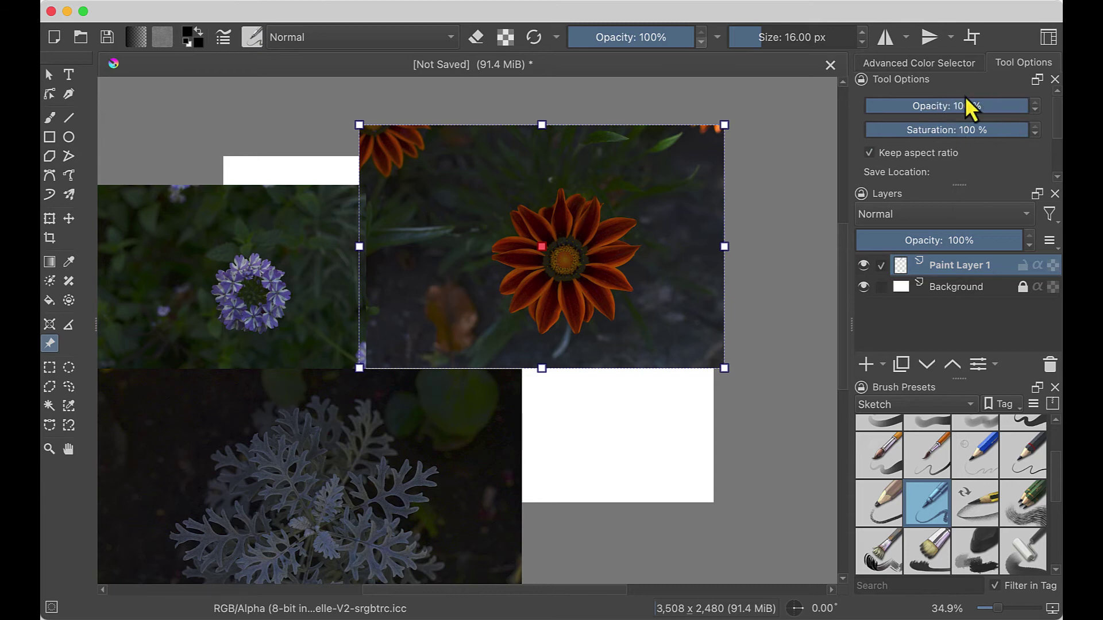
left_click_drag(1022, 101, 967, 113)
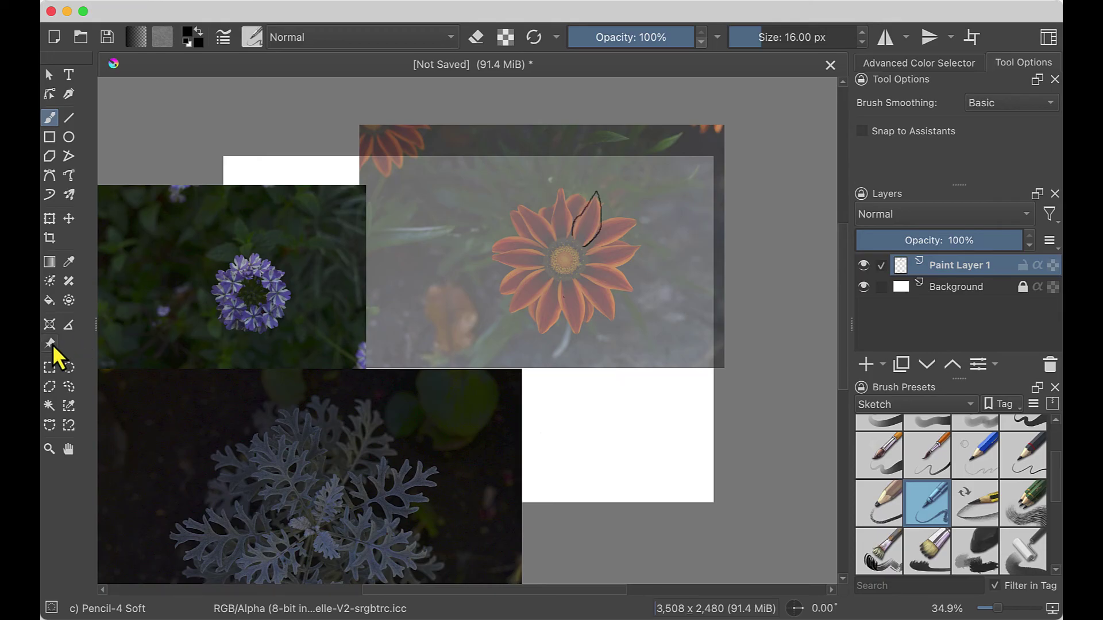
Delete the purple flower reference image and remove all remaining reference images from the document.
left_click(52, 344)
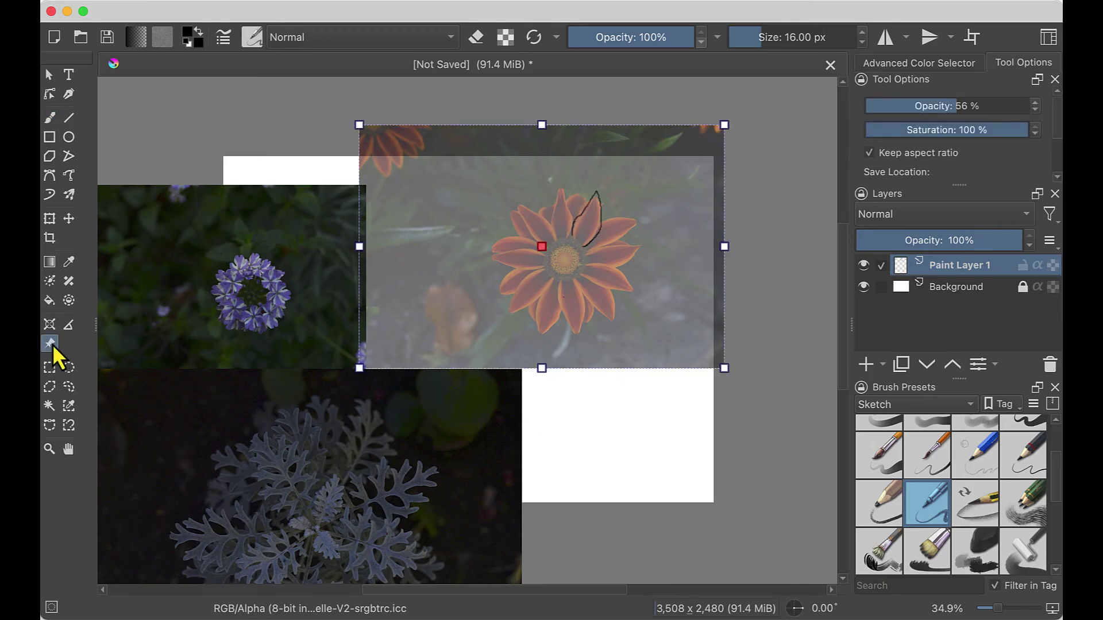
left_click(332, 270)
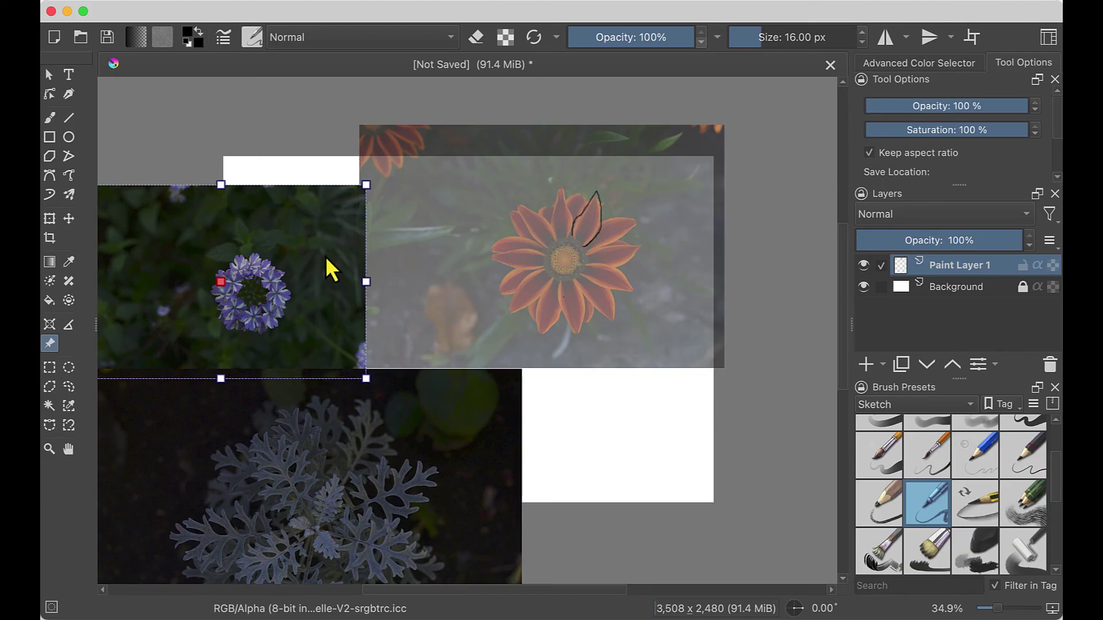
key("Delete")
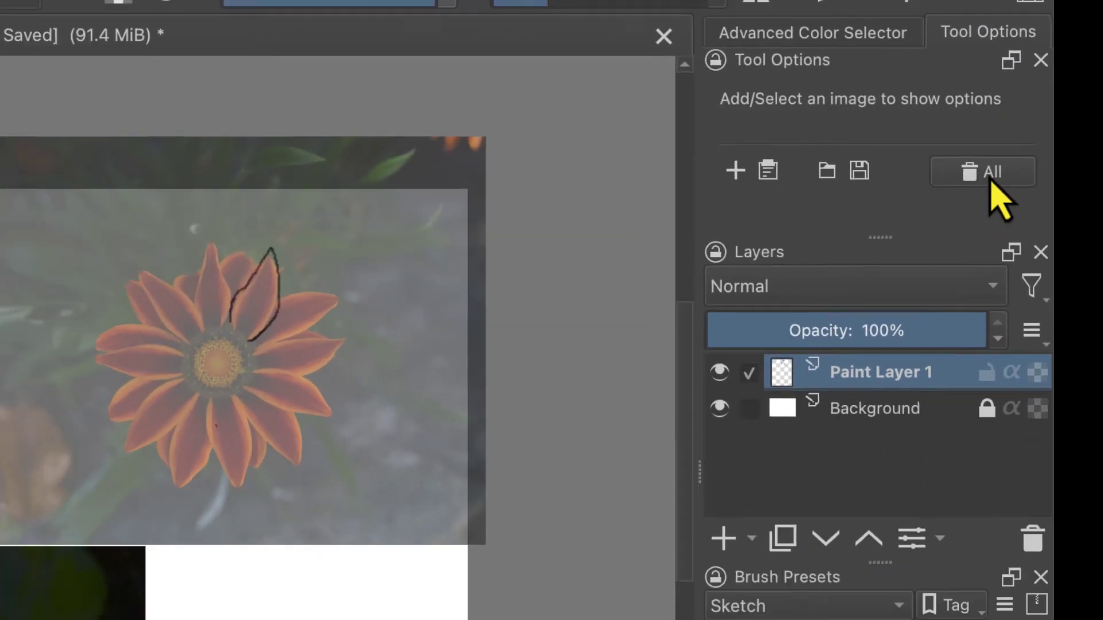
left_click(990, 179)
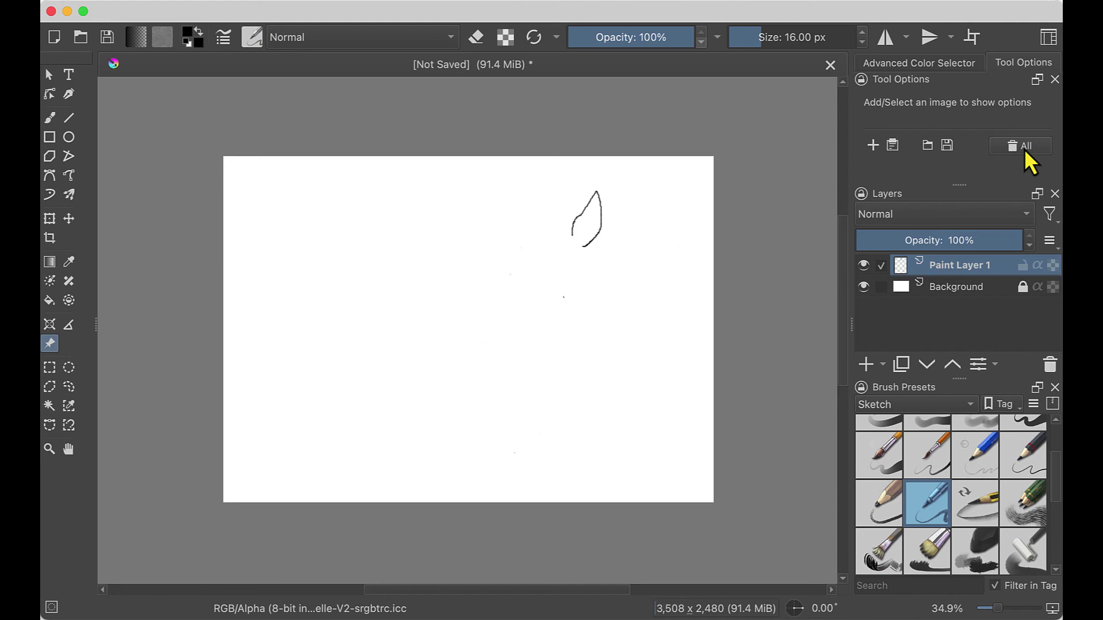